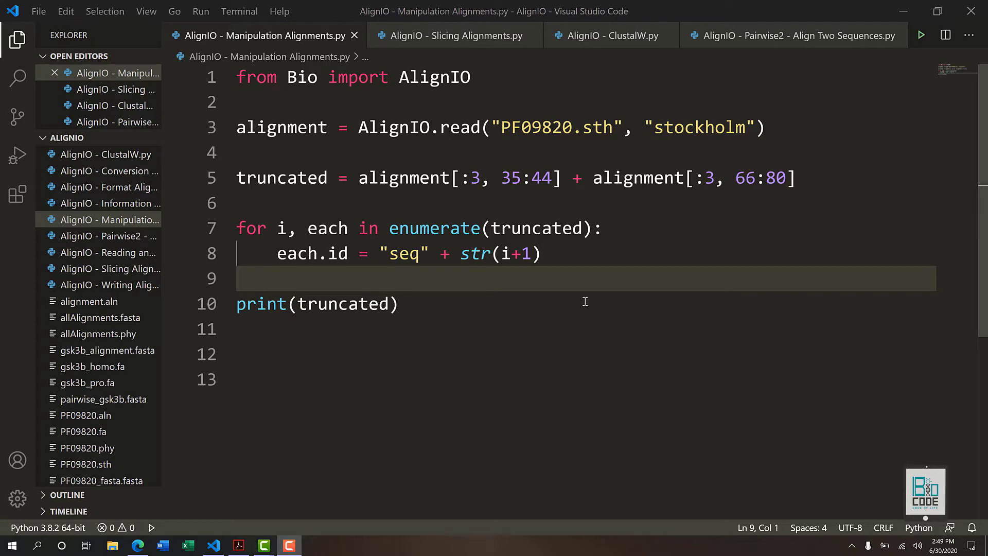
Run Slicing Alignments.py without debugging and highlight ID Q2FLC1_METHJ/7-274 in the output
left_click(461, 41)
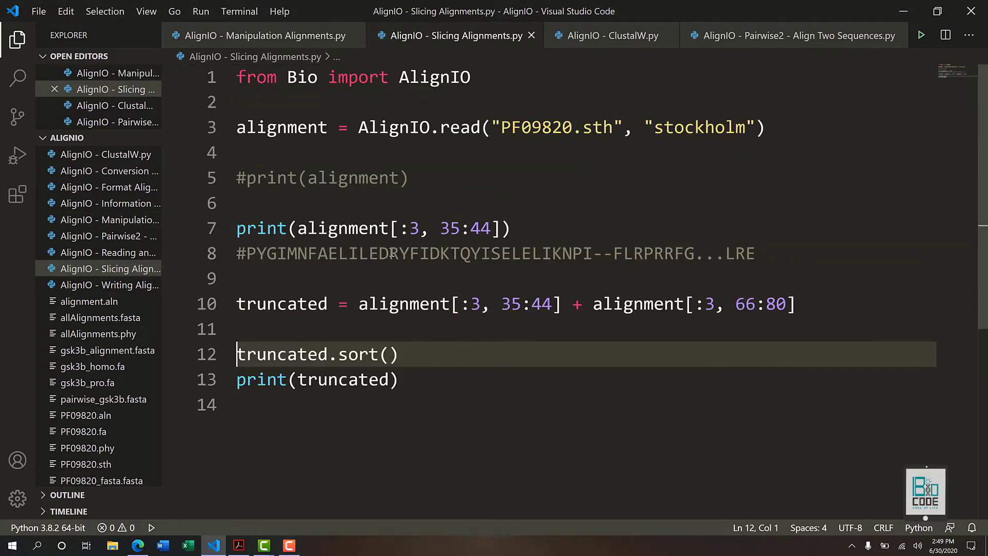
left_click(199, 10)
left_click(234, 57)
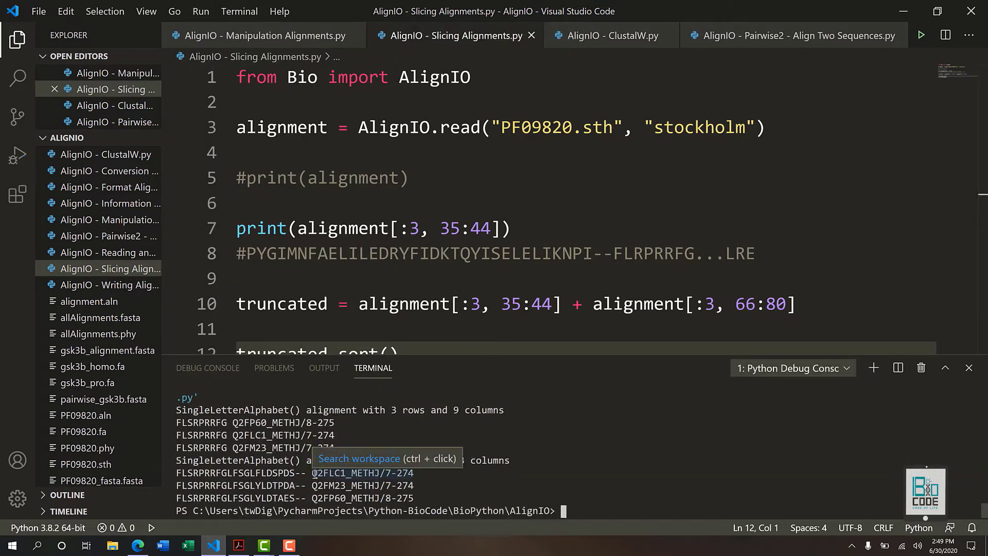
left_click_drag(313, 472, 420, 472)
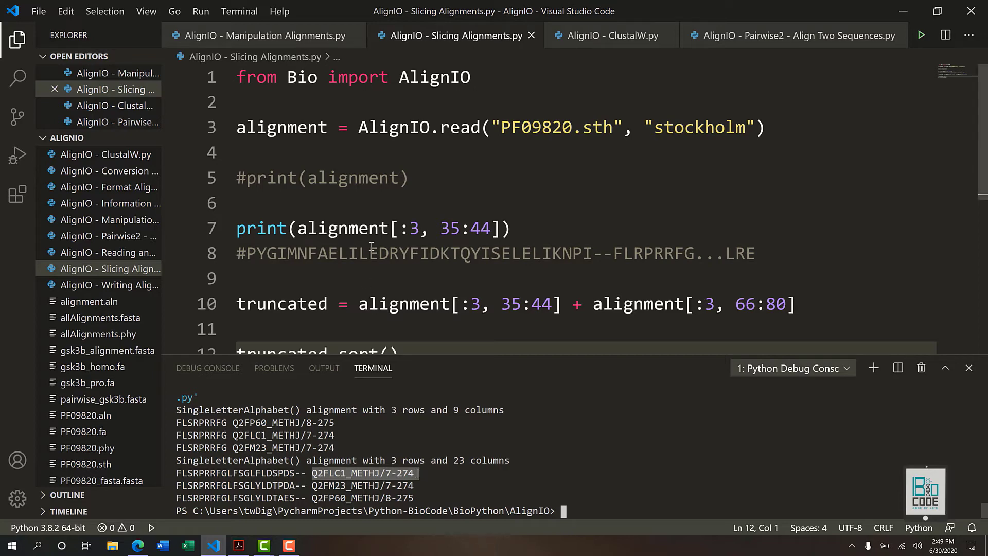
Return to Manipulation Alignments.py, close the terminal, and review the slicing expression on line 5
left_click(293, 35)
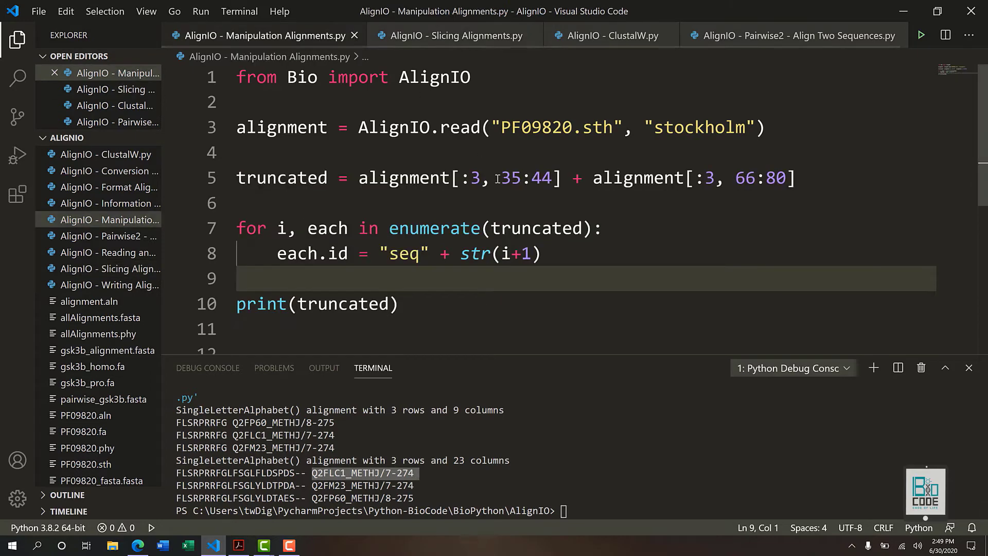
left_click(969, 369)
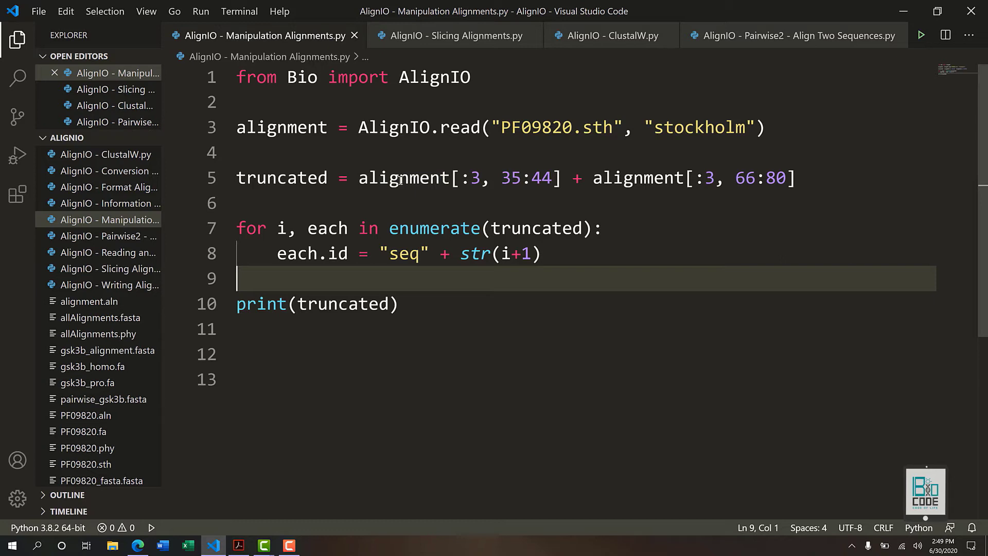
double_click(360, 189)
left_click_drag(361, 189, 821, 183)
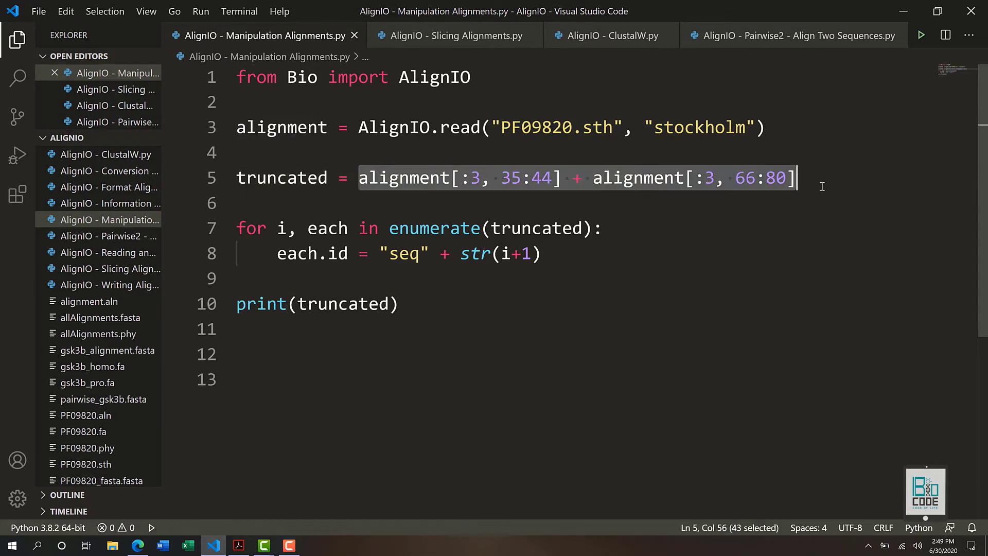
left_click(820, 183)
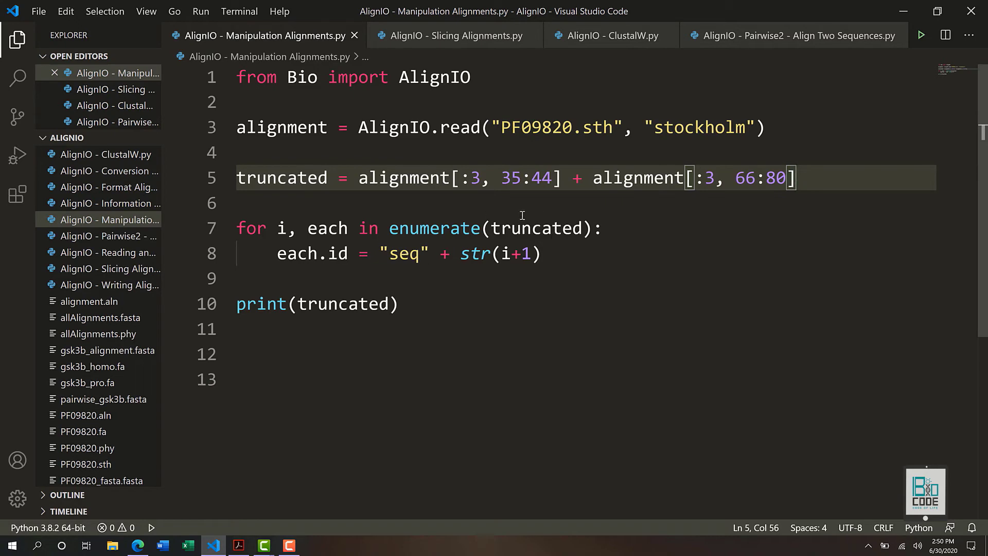
left_click(346, 108)
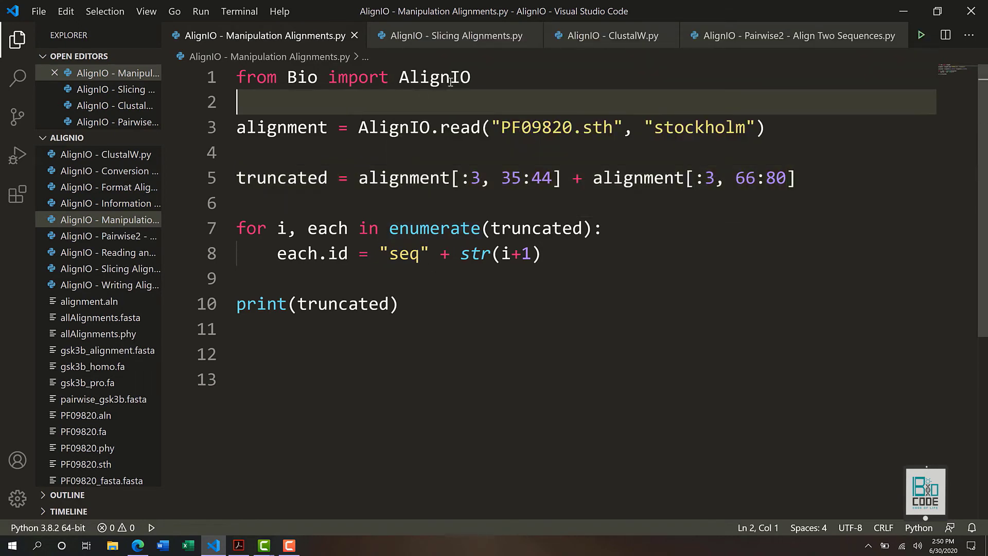
left_click(506, 76)
left_click_drag(506, 76, 216, 62)
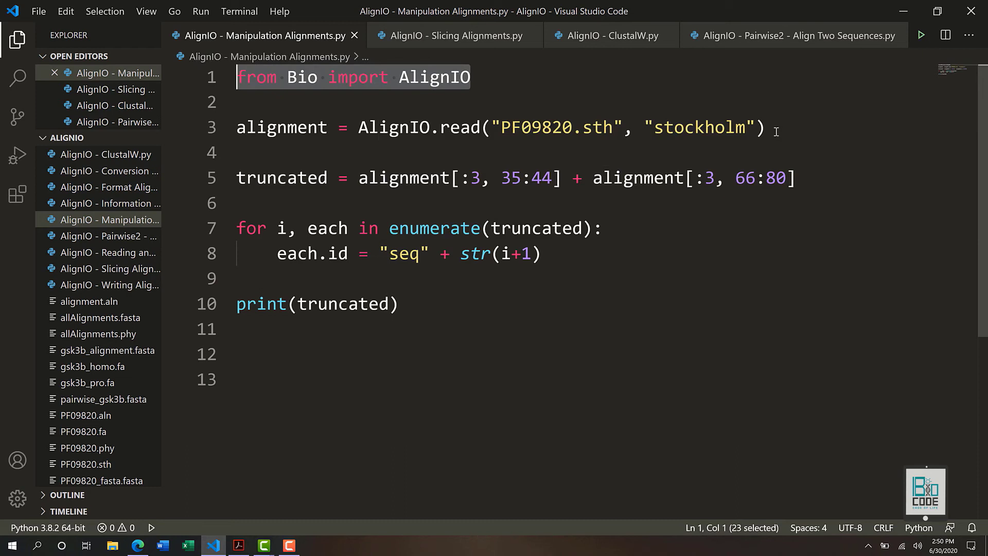
left_click_drag(764, 127, 258, 113)
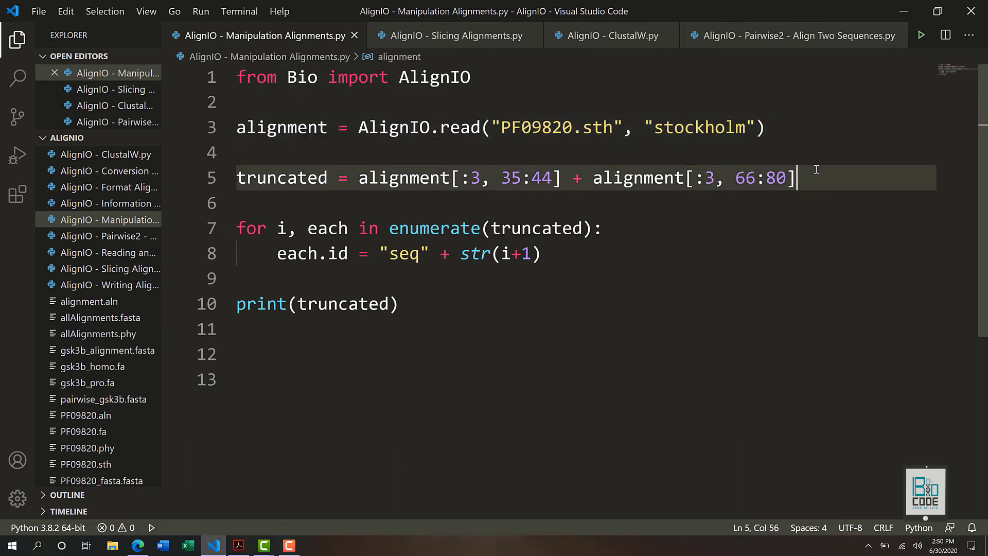
left_click_drag(818, 177, 275, 162)
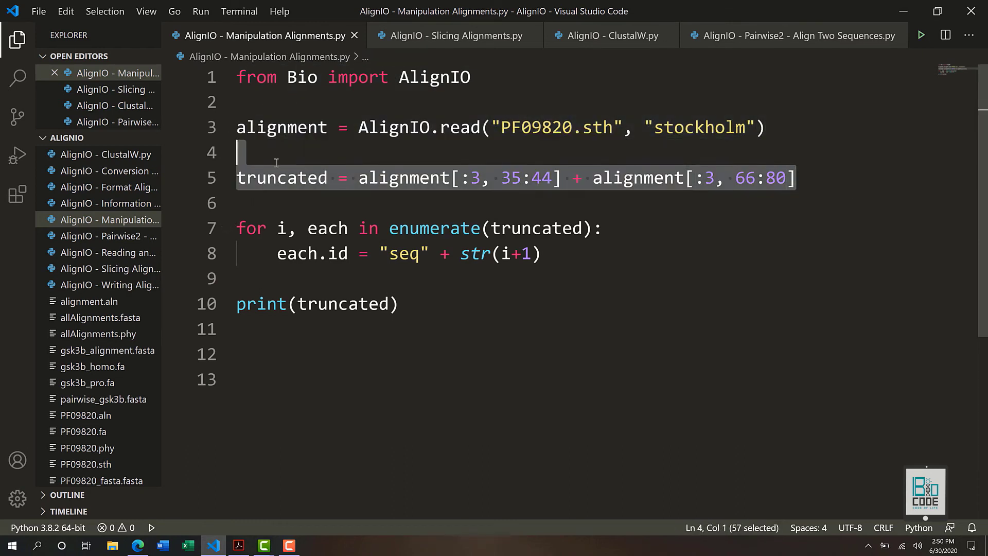
left_click(391, 202)
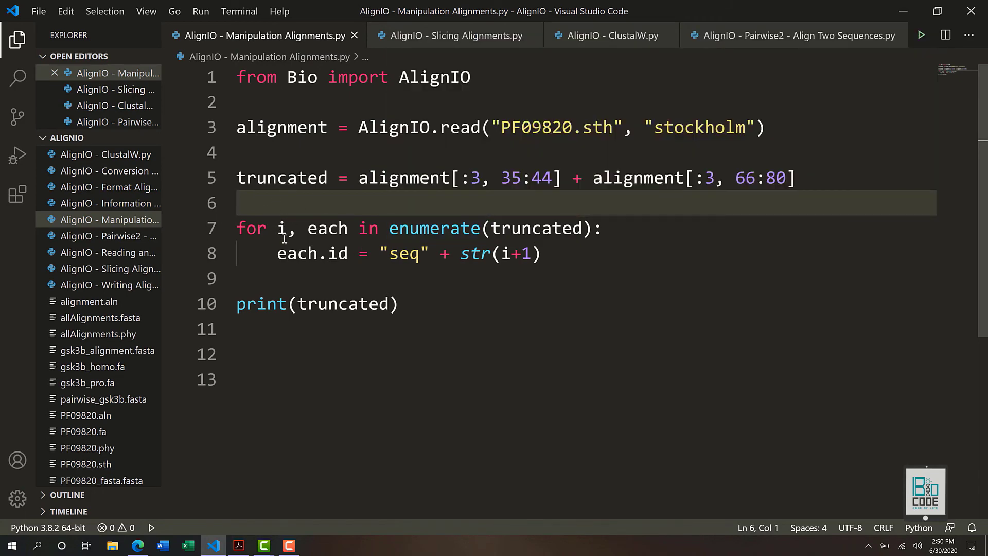
left_click(457, 254)
left_click_drag(457, 254, 569, 256)
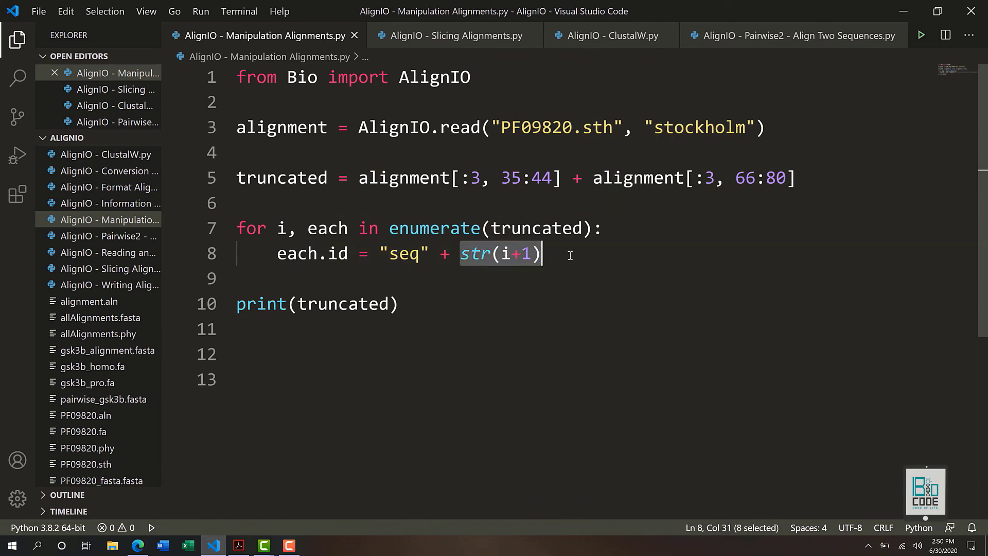
left_click(592, 284)
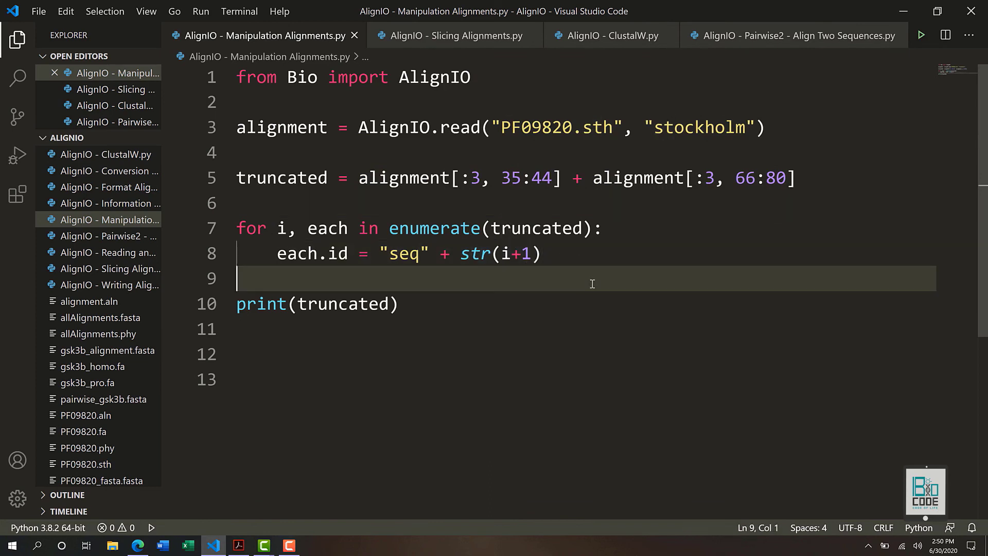